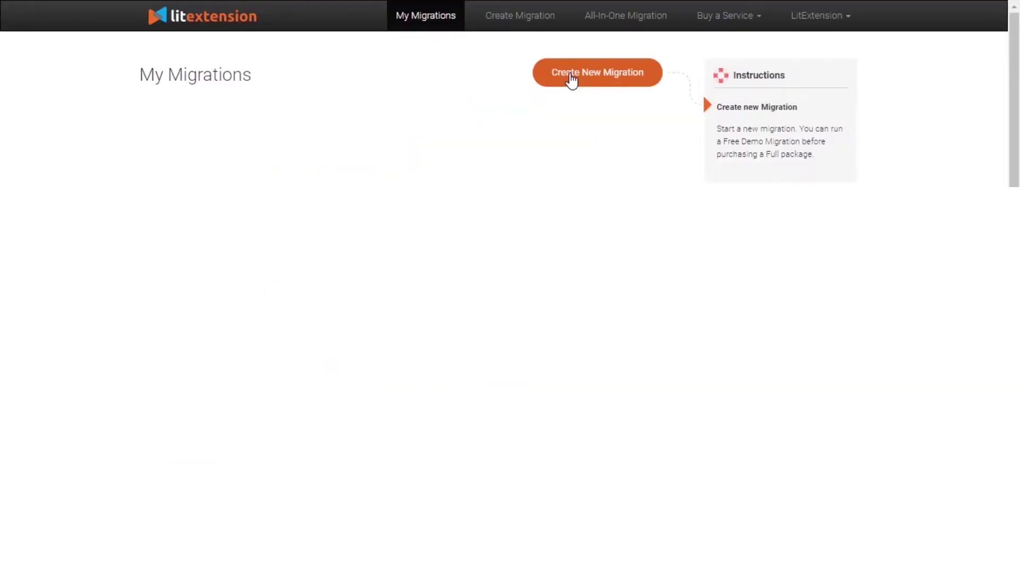
# Create a new migration with WooCommerce as the Source Cart Type.
pyautogui.click(571, 81)
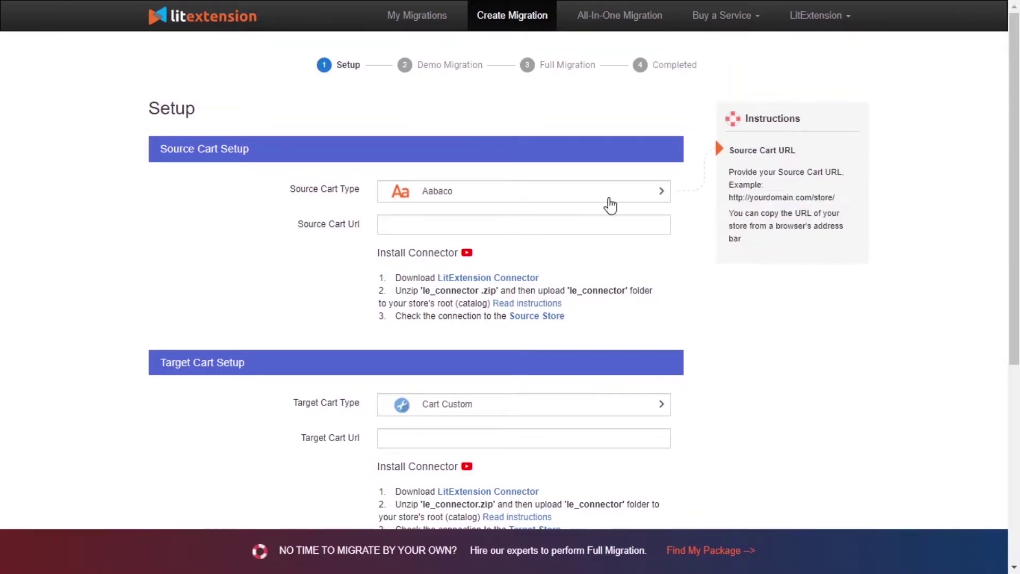
pyautogui.click(611, 205)
pyautogui.write('woo')
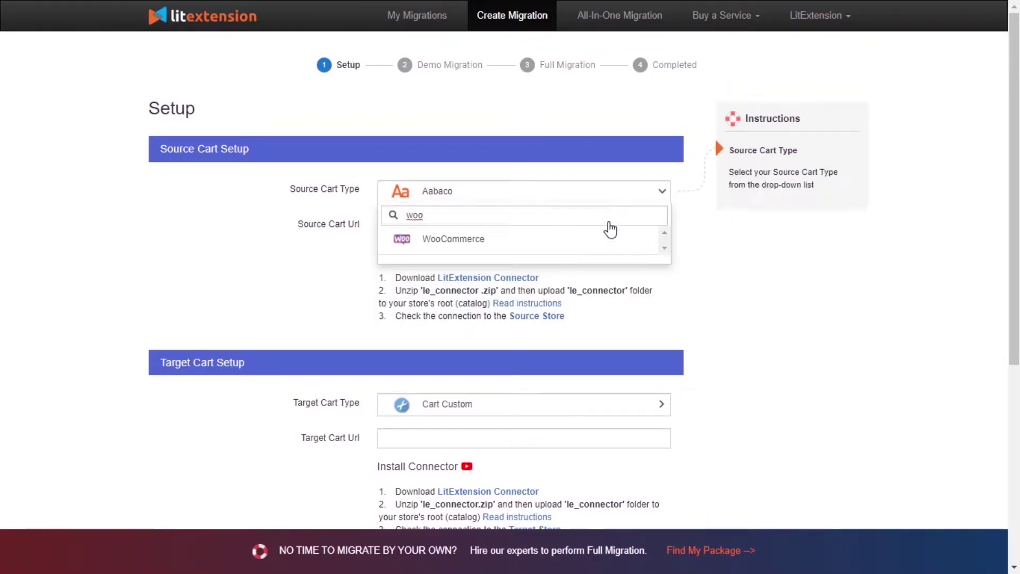
pyautogui.click(610, 234)
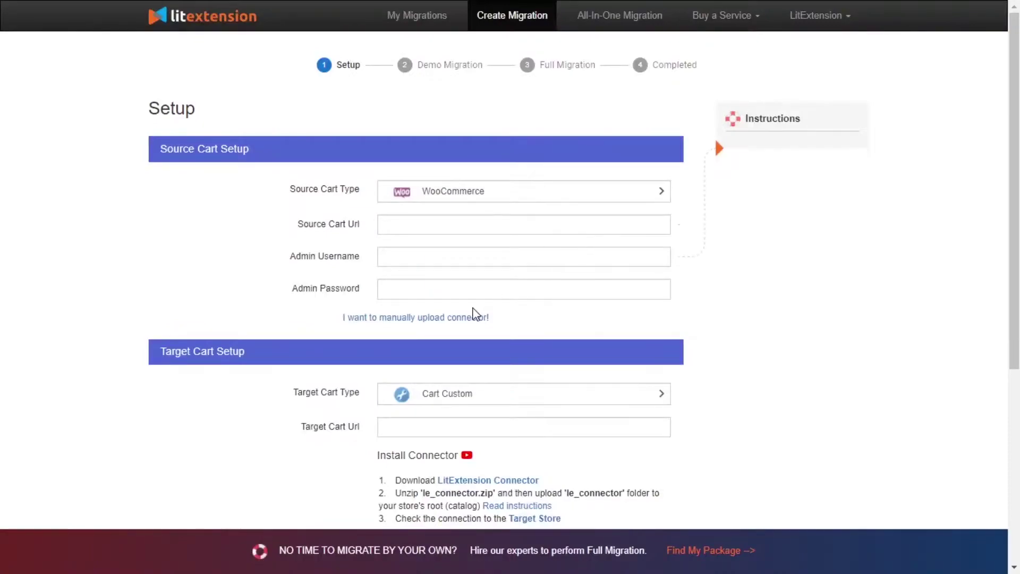
# Download the LitExtension connector manually and extract the zip into an le_connector folder.
pyautogui.click(474, 317)
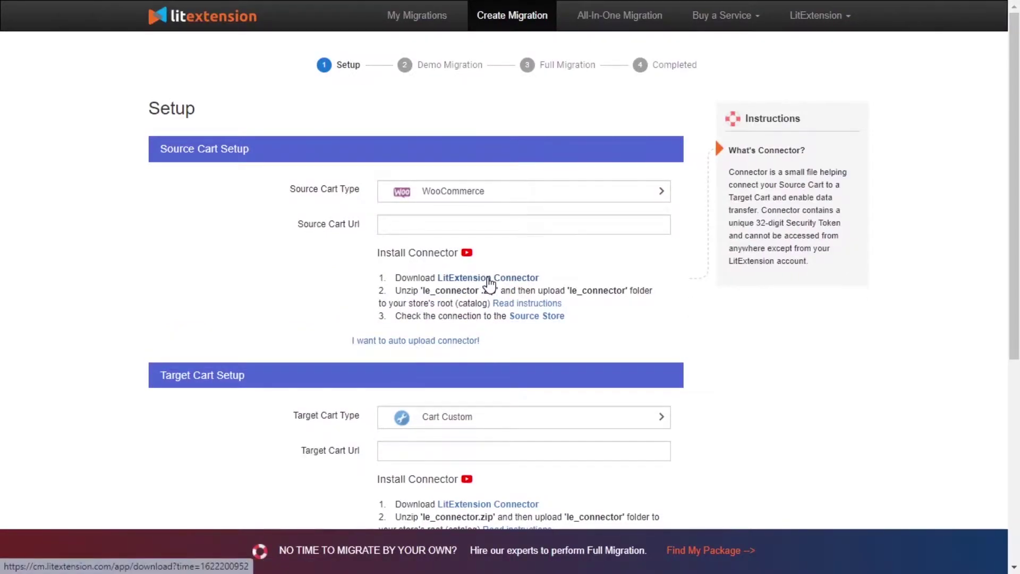
pyautogui.click(488, 283)
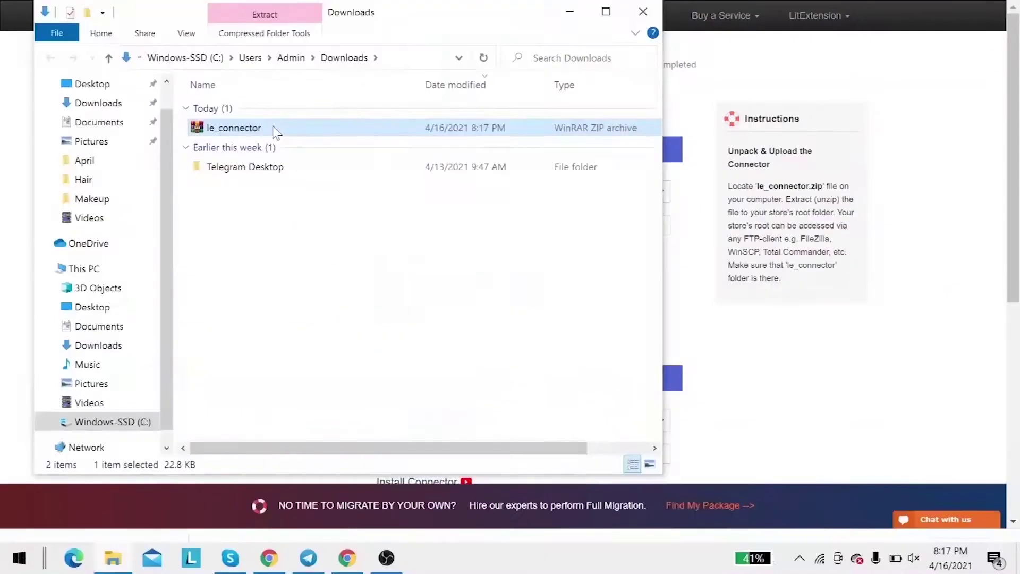
pyautogui.rightClick(274, 130)
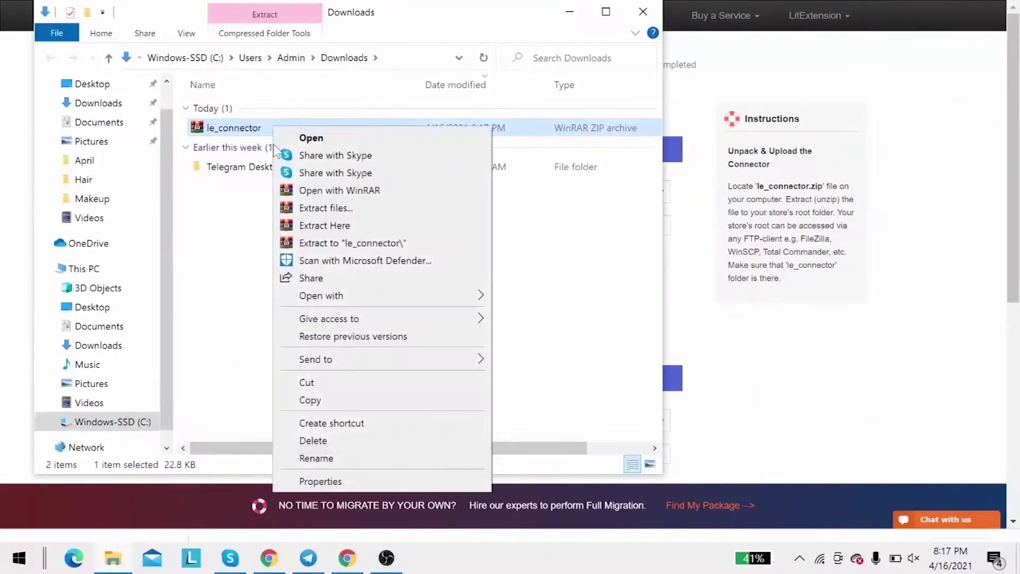
pyautogui.click(298, 225)
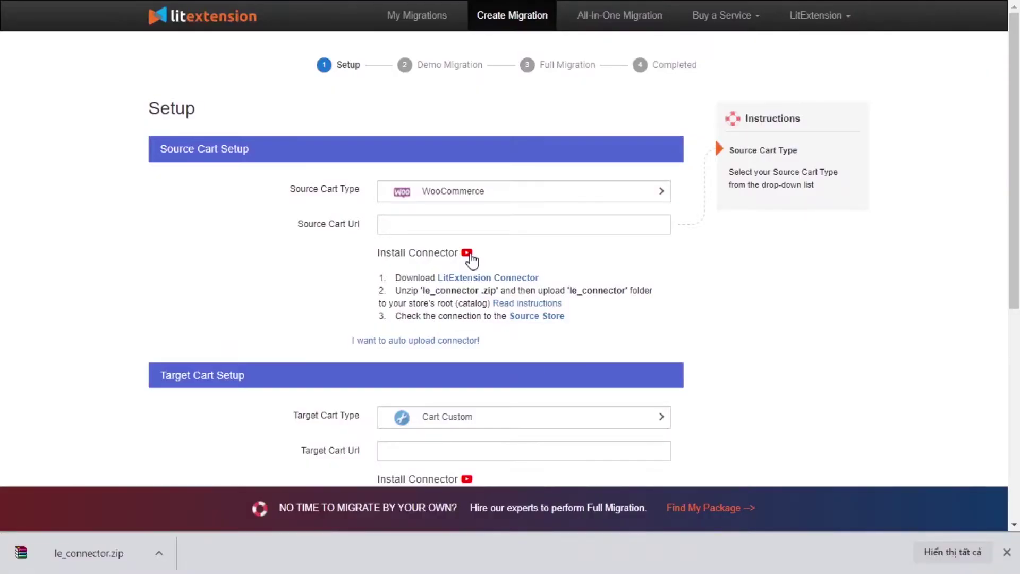
pyautogui.click(468, 254)
pyautogui.click(515, 264)
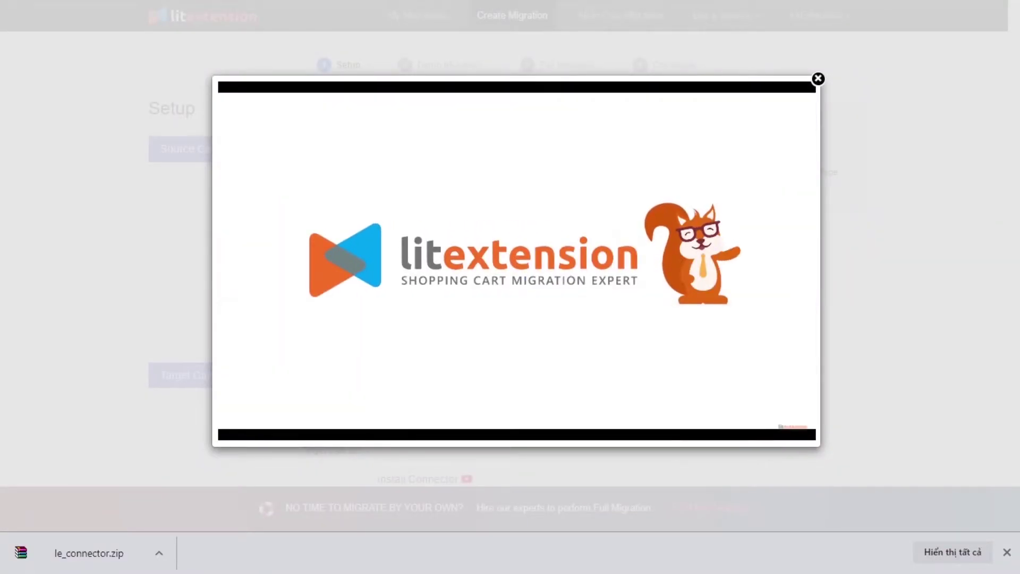
pyautogui.click(481, 226)
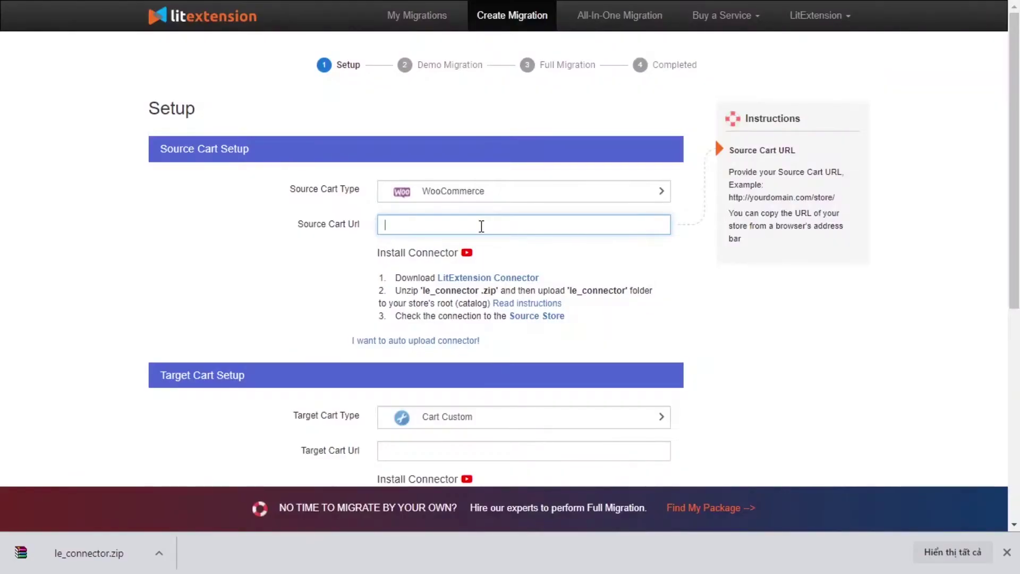
pyautogui.write('http://45.56.66.224/your_source_cart')
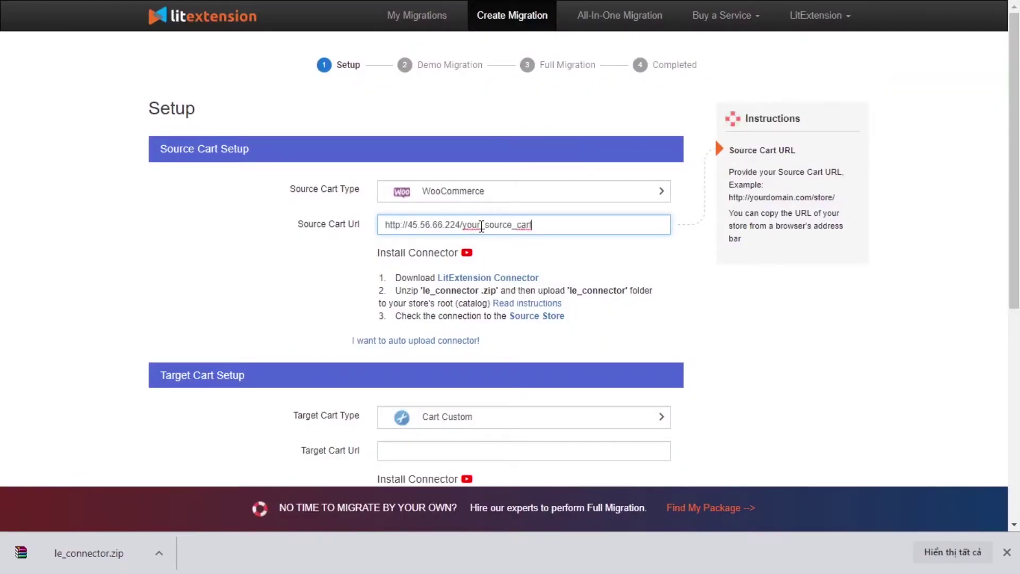
pyautogui.click(778, 363)
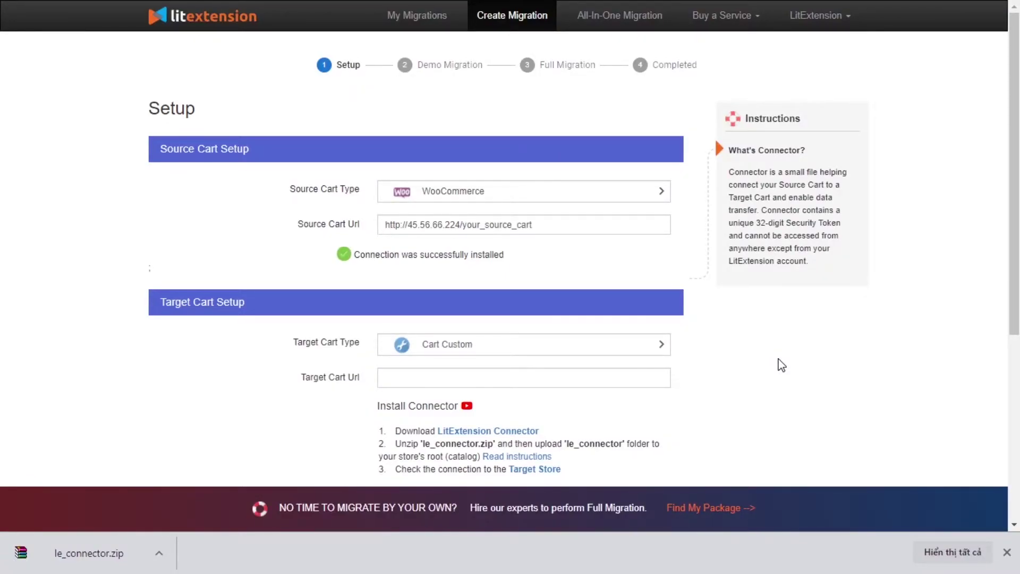
# Set the Target Cart Type to Prestashop.
pyautogui.moveTo(616, 365)
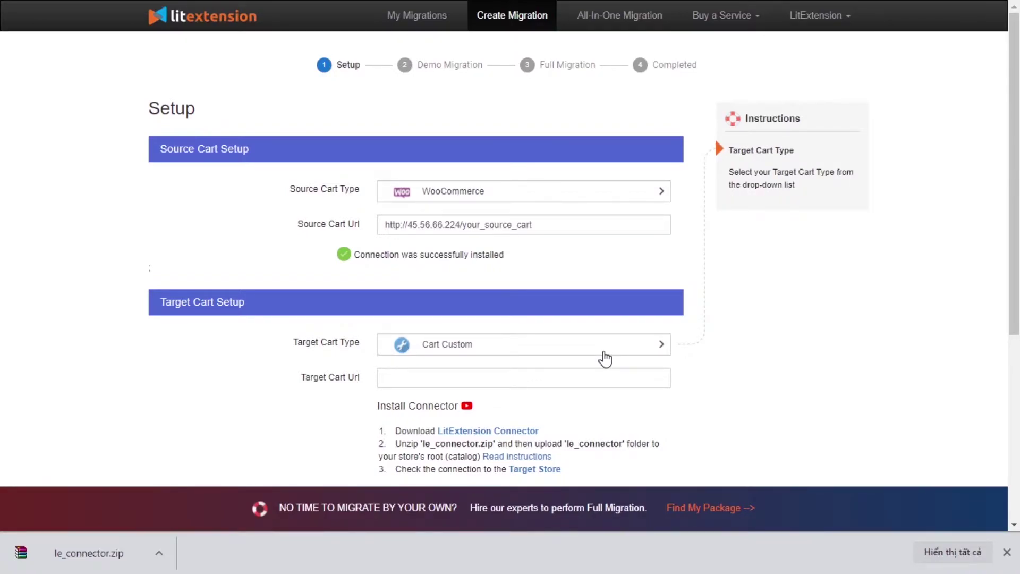
pyautogui.click(606, 359)
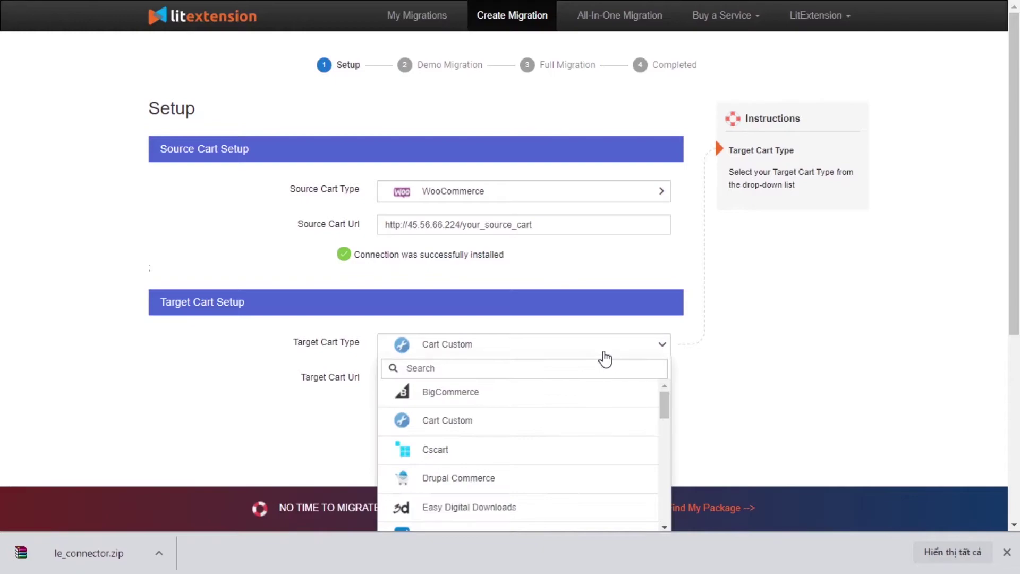
pyautogui.write('pres')
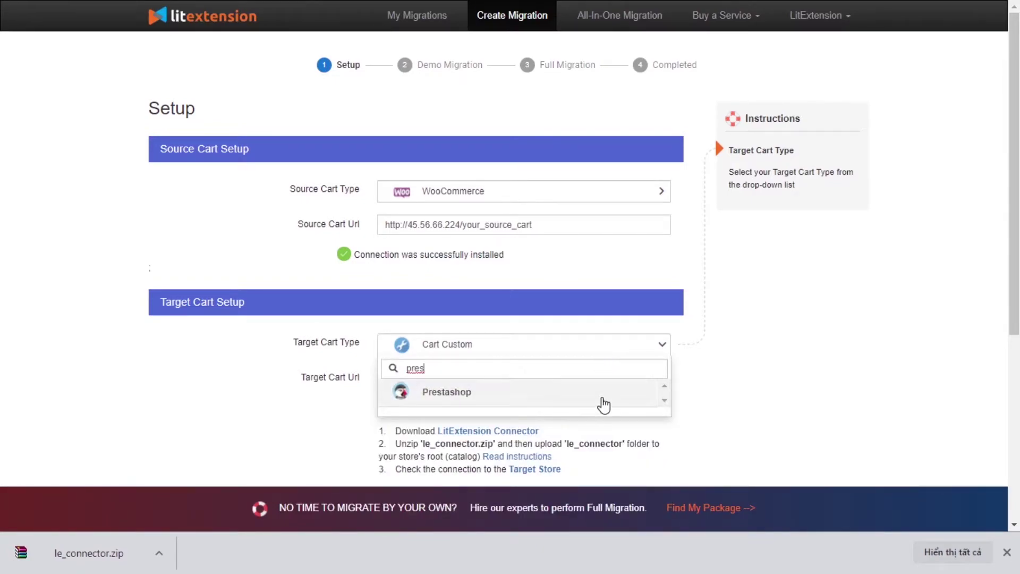
pyautogui.click(600, 396)
pyautogui.scroll(-3, 599, 371)
pyautogui.moveTo(602, 376)
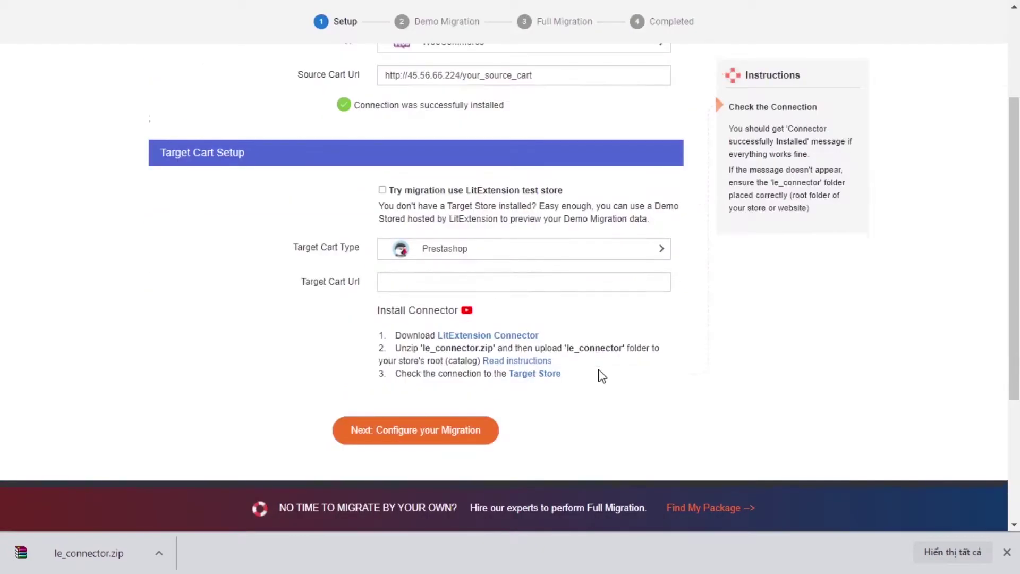
pyautogui.click(495, 284)
pyautogui.write('http://45.33.0.185/your_target_cart')
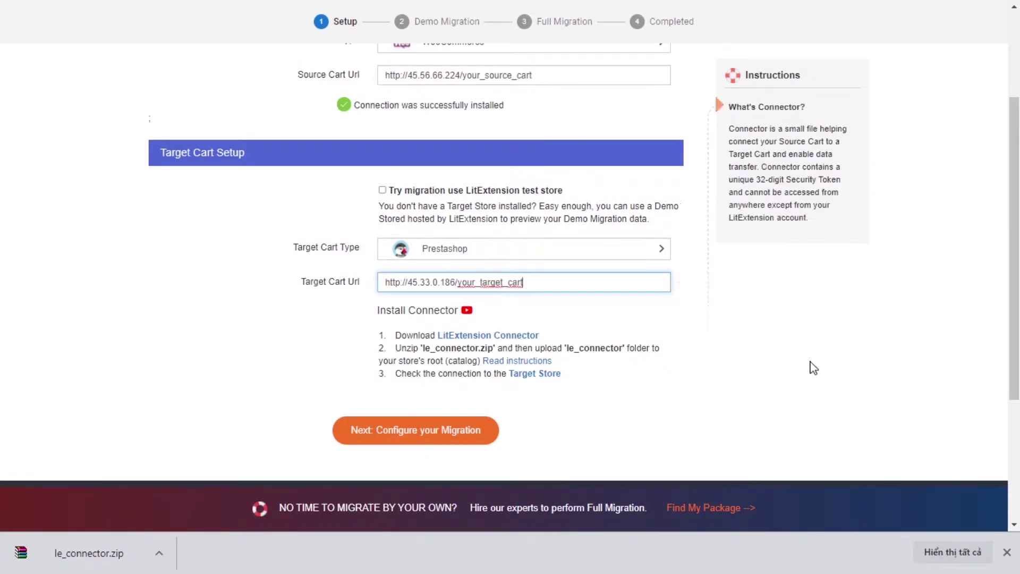
pyautogui.click(818, 368)
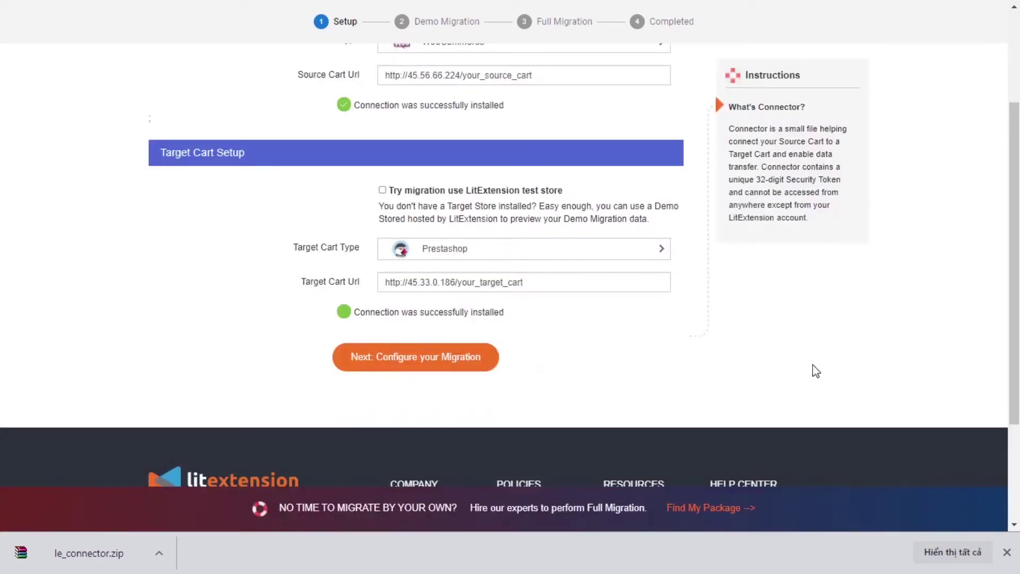
# Continue to configuration and tick Products (with Taxes, Manufacturers, Categories), Customers (with Orders) and Coupons.
pyautogui.click(444, 368)
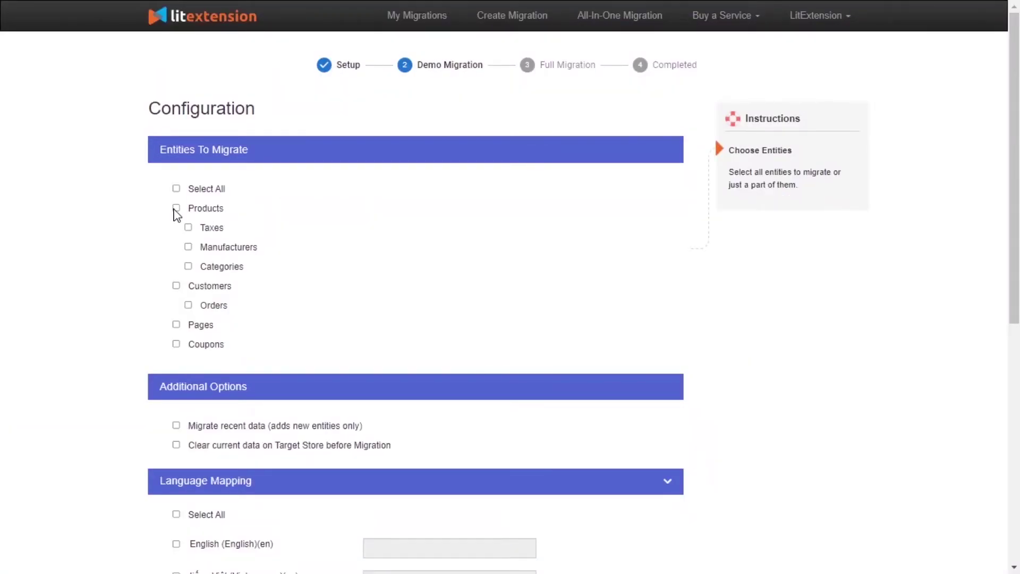
pyautogui.click(175, 208)
pyautogui.click(176, 286)
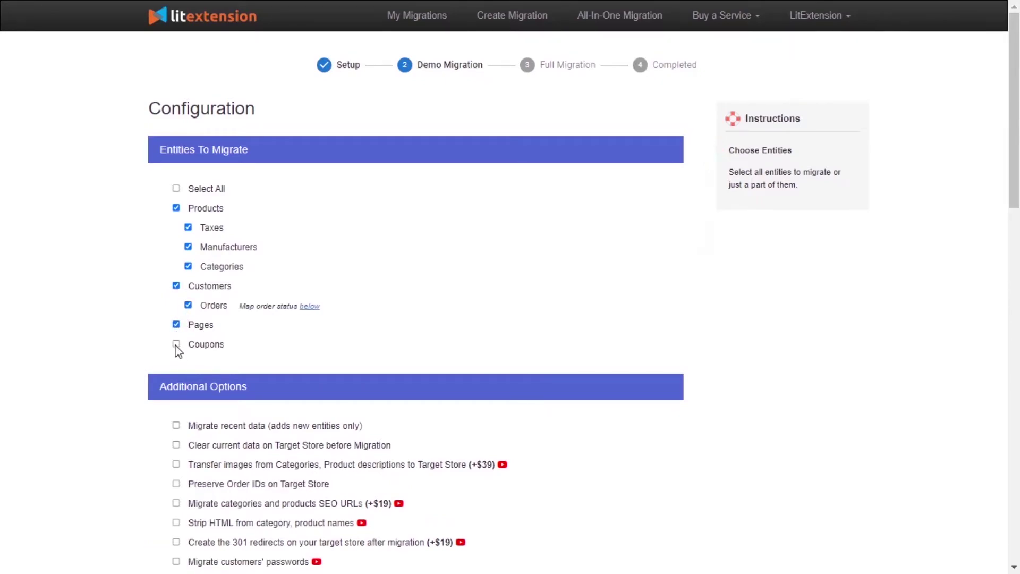
pyautogui.click(175, 344)
pyautogui.scroll(-4, 483, 230)
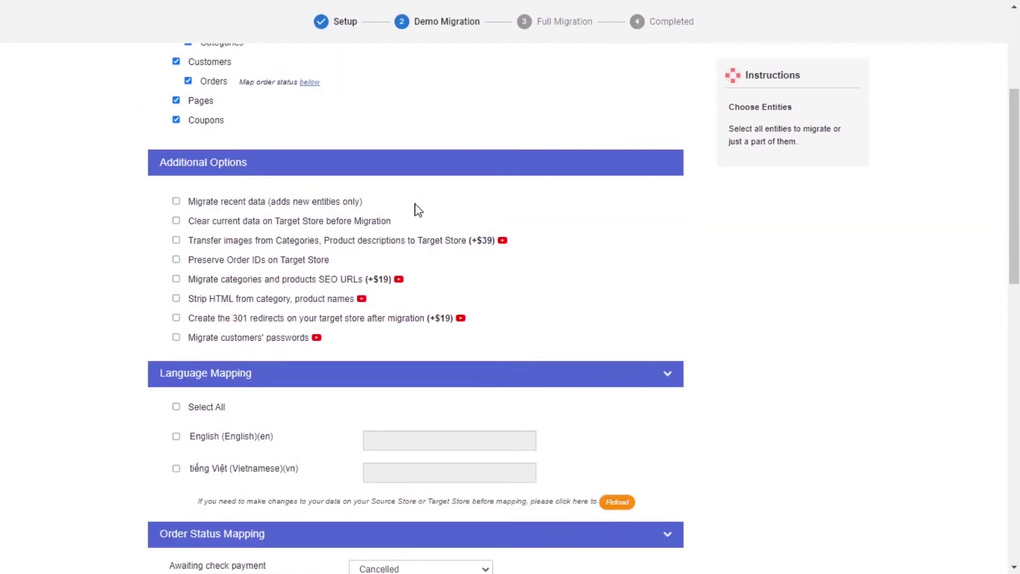
pyautogui.moveTo(295, 201)
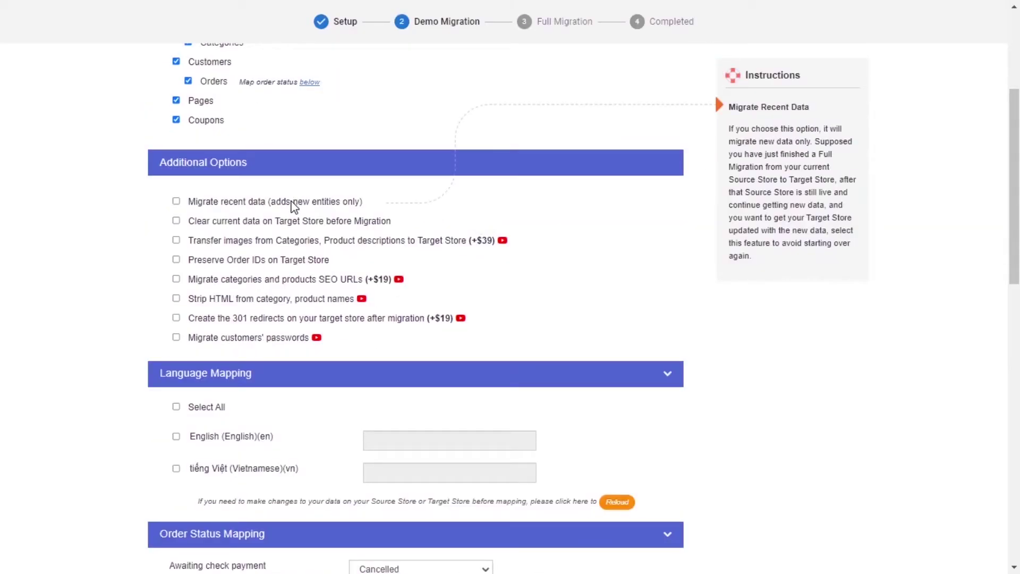
pyautogui.moveTo(292, 226)
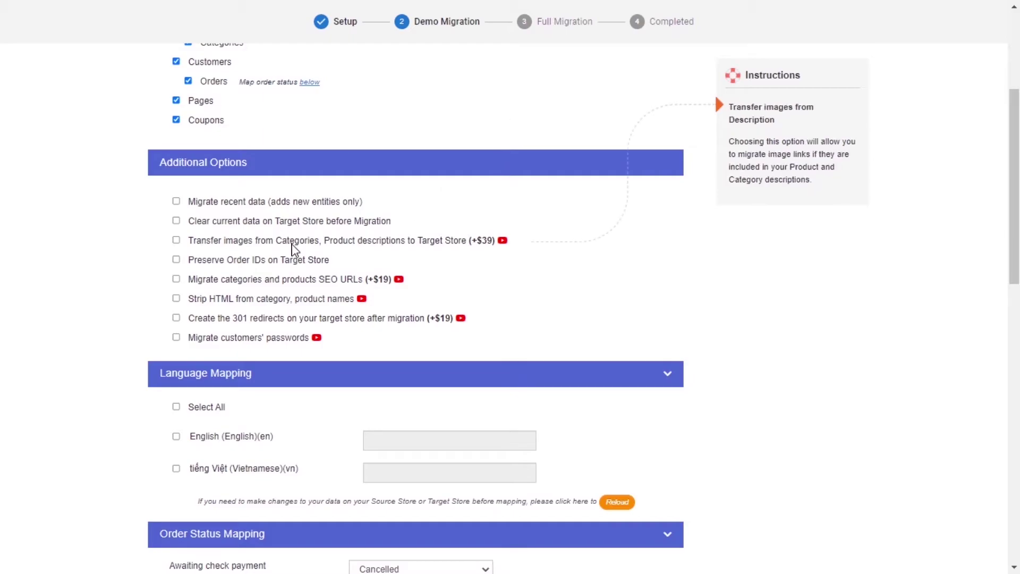
pyautogui.moveTo(280, 261)
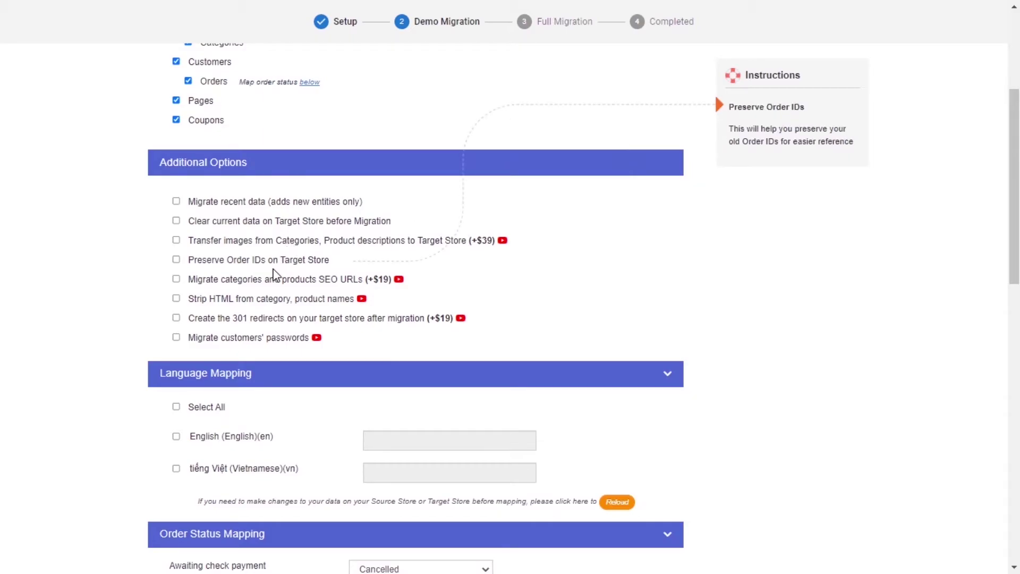
pyautogui.moveTo(276, 282)
pyautogui.moveTo(277, 303)
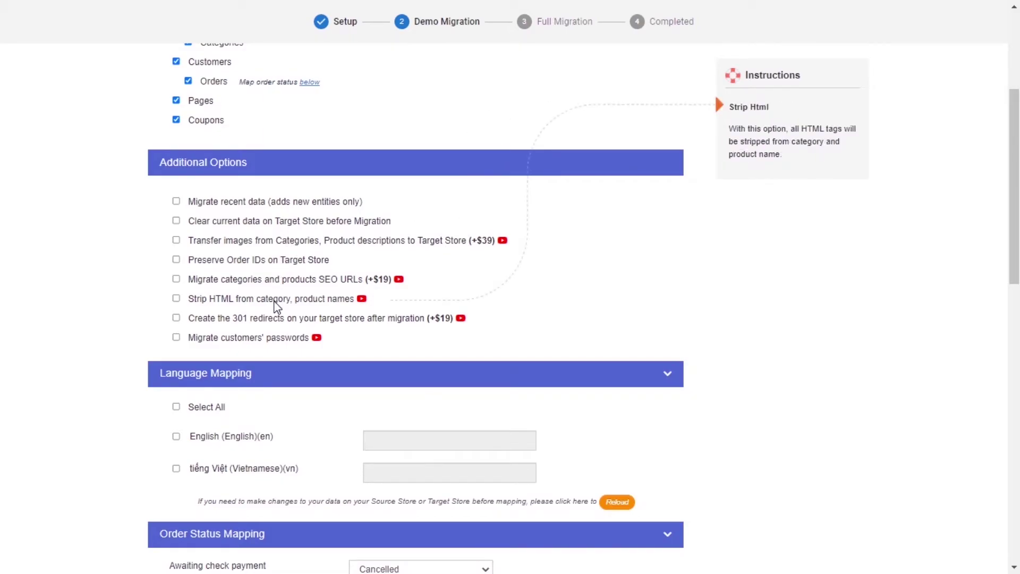
pyautogui.moveTo(270, 322)
pyautogui.moveTo(270, 343)
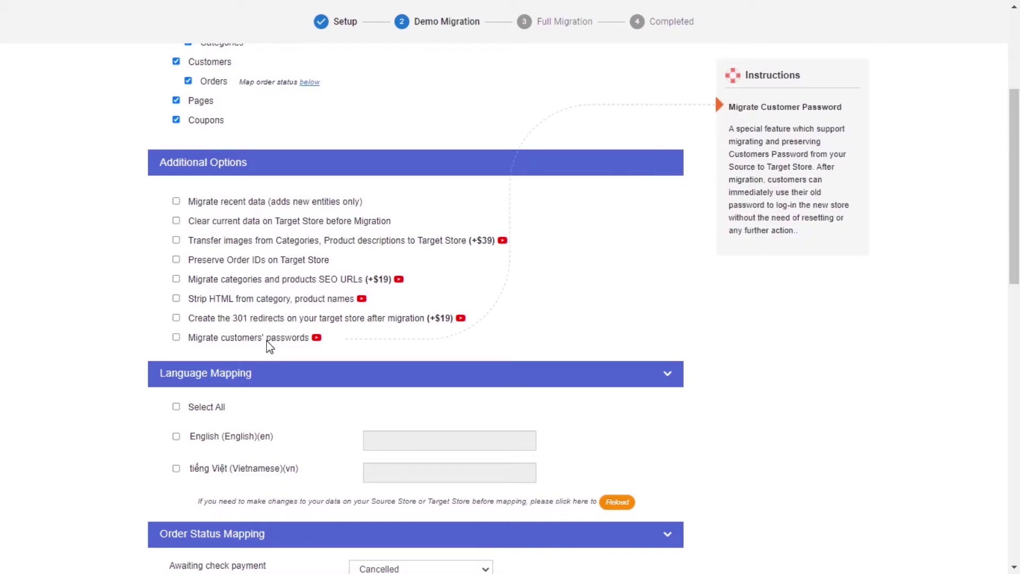
pyautogui.click(317, 338)
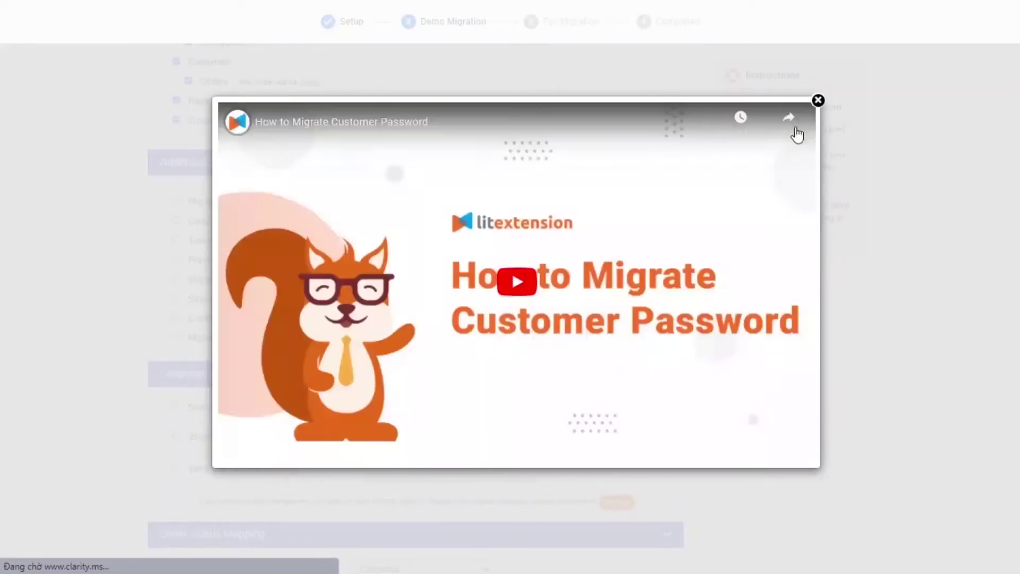
pyautogui.click(818, 100)
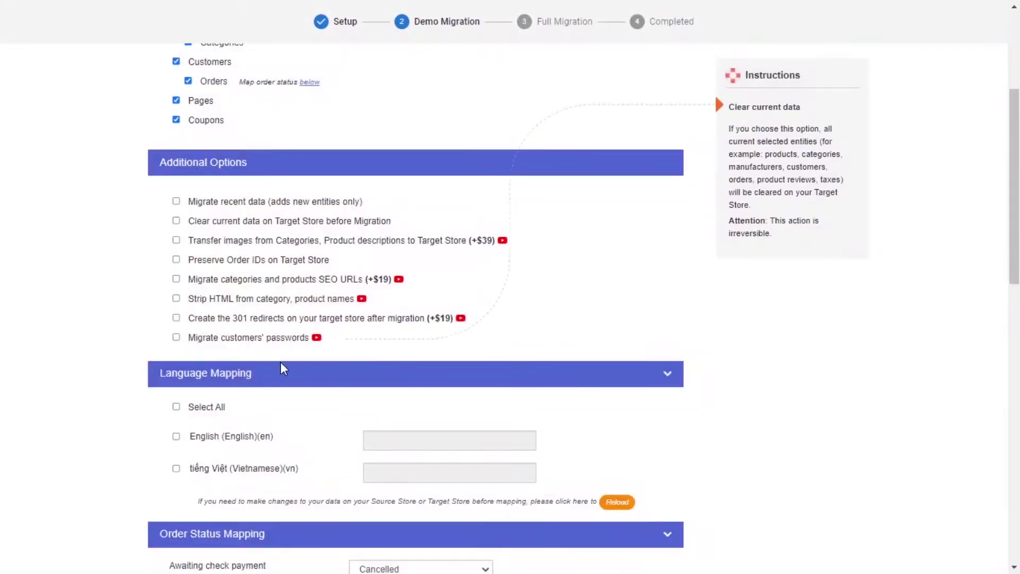
# Select all languages for mapping except Vietnamese, leaving English mapped to Default language.
pyautogui.scroll(-2, 223, 351)
pyautogui.click(176, 332)
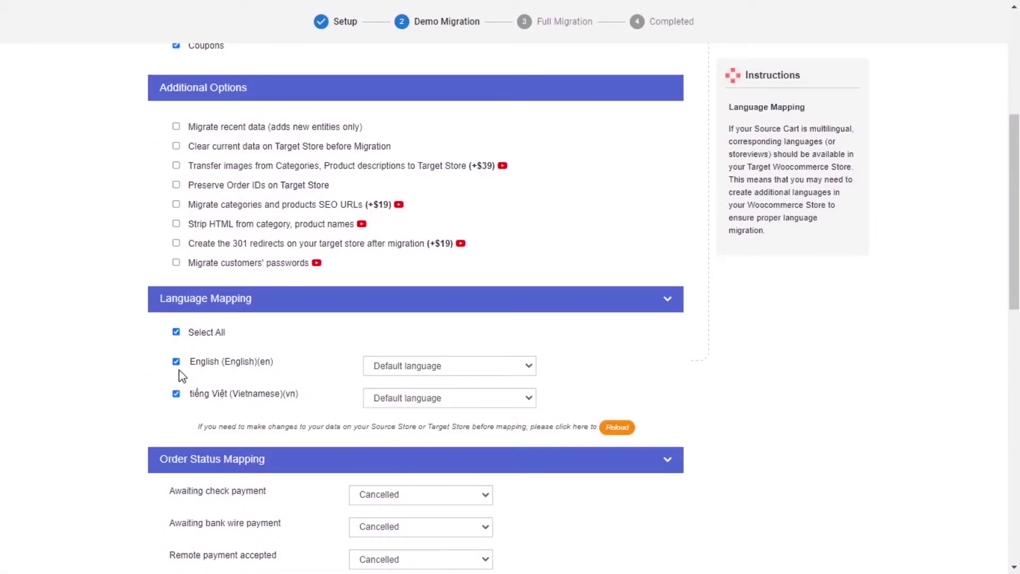
pyautogui.click(176, 393)
# Map Awaiting check payment to Failed; bank wire, Remote payment accepted and backorder (not paid) to Completed.
pyautogui.scroll(-4, 525, 345)
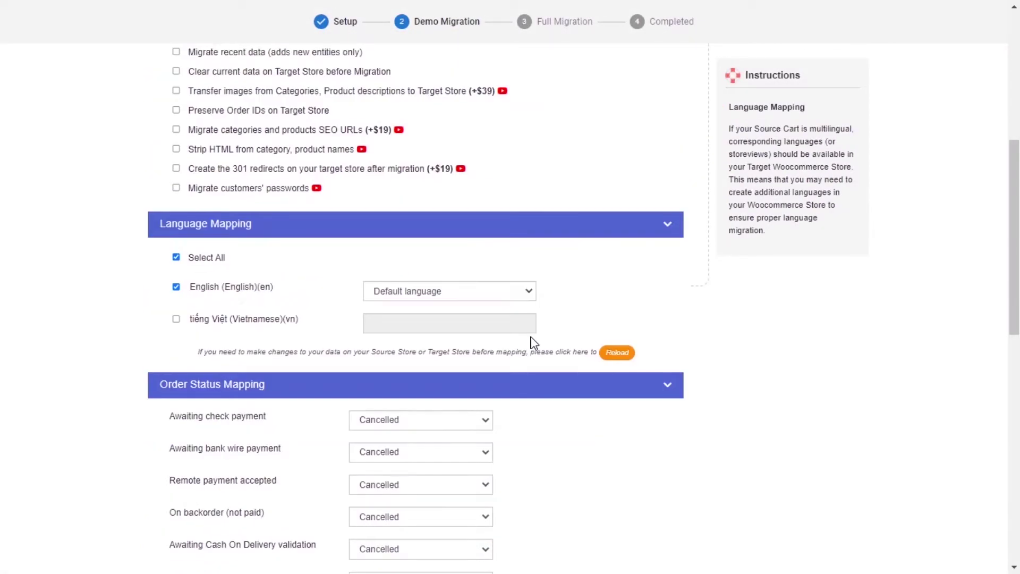
pyautogui.click(419, 270)
pyautogui.click(372, 309)
pyautogui.click(420, 302)
pyautogui.click(407, 330)
pyautogui.click(420, 334)
pyautogui.click(407, 363)
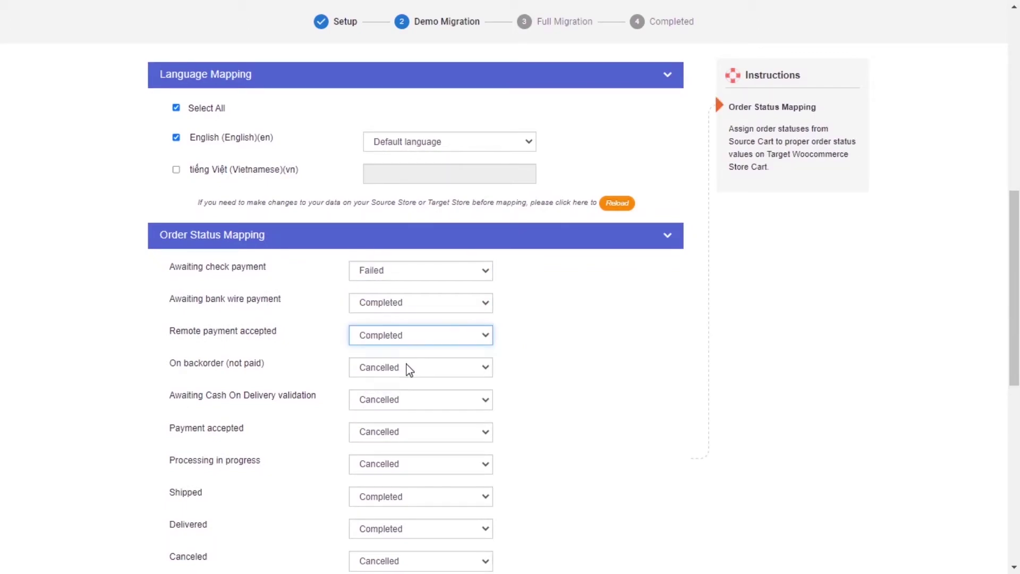
pyautogui.click(405, 366)
pyautogui.click(405, 394)
# Map Cash On Delivery, Processing, Delivered to Completed; Payment accepted to Failed; Shipped to Cancelled.
pyautogui.click(425, 427)
pyautogui.scroll(-3, 446, 387)
pyautogui.click(415, 282)
pyautogui.click(403, 322)
pyautogui.click(414, 314)
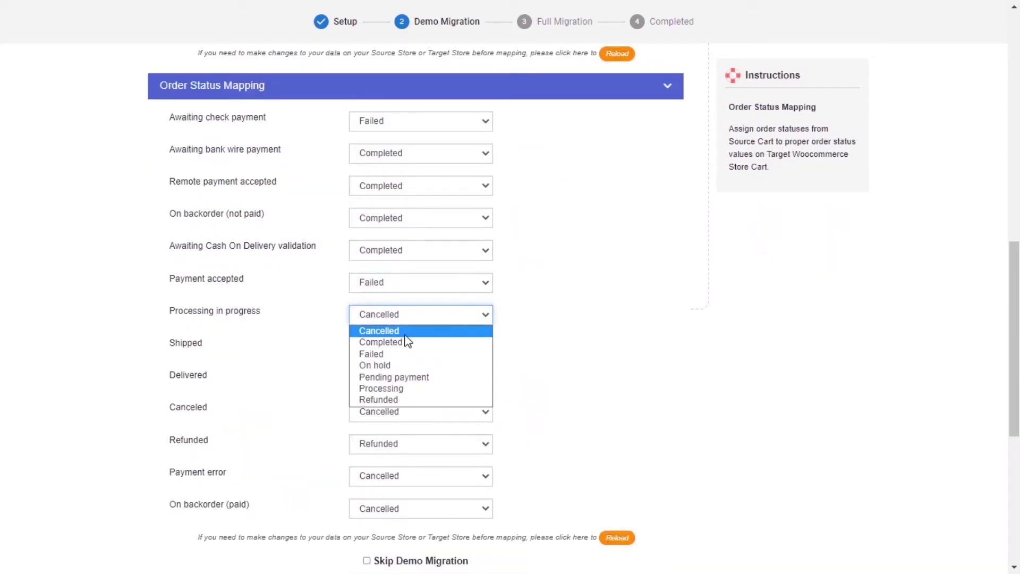
pyautogui.click(404, 337)
pyautogui.click(414, 347)
pyautogui.click(403, 363)
pyautogui.click(414, 380)
pyautogui.click(404, 407)
# Map Canceled, Refunded, Payment error and On backorder (paid) to Completed.
pyautogui.click(412, 411)
pyautogui.click(409, 438)
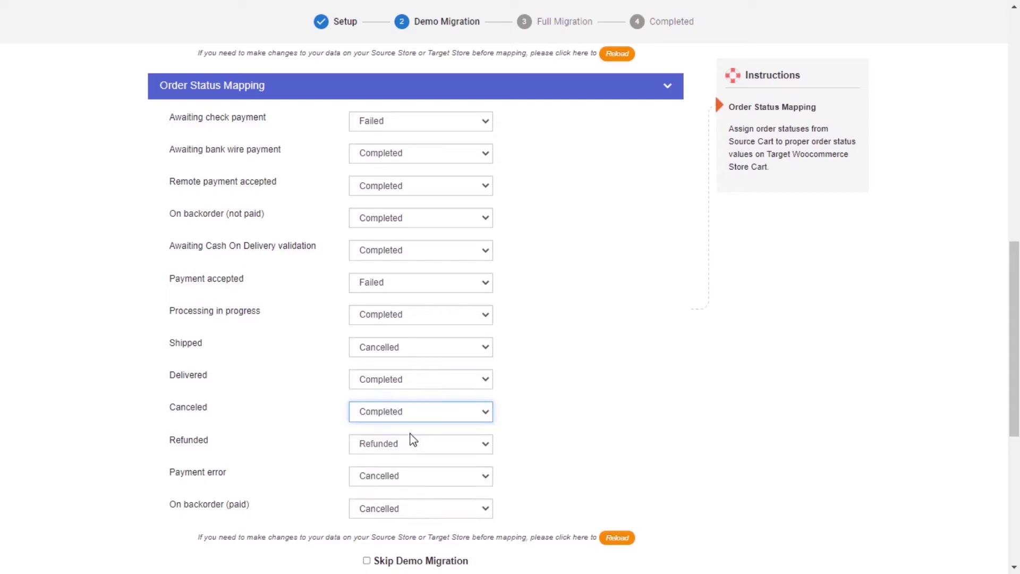
pyautogui.scroll(-1, 410, 439)
pyautogui.click(412, 368)
pyautogui.click(412, 396)
pyautogui.click(409, 400)
pyautogui.click(407, 430)
pyautogui.click(406, 434)
pyautogui.click(403, 462)
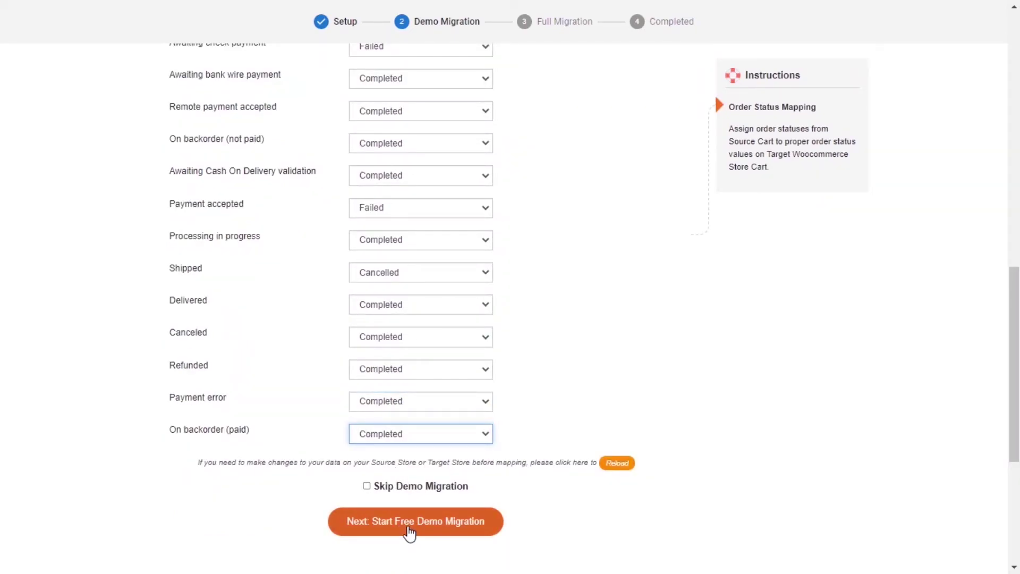
# Tick Skip Demo Migration and launch the full WooCommerce-to-PrestaShop migration.
pyautogui.click(368, 486)
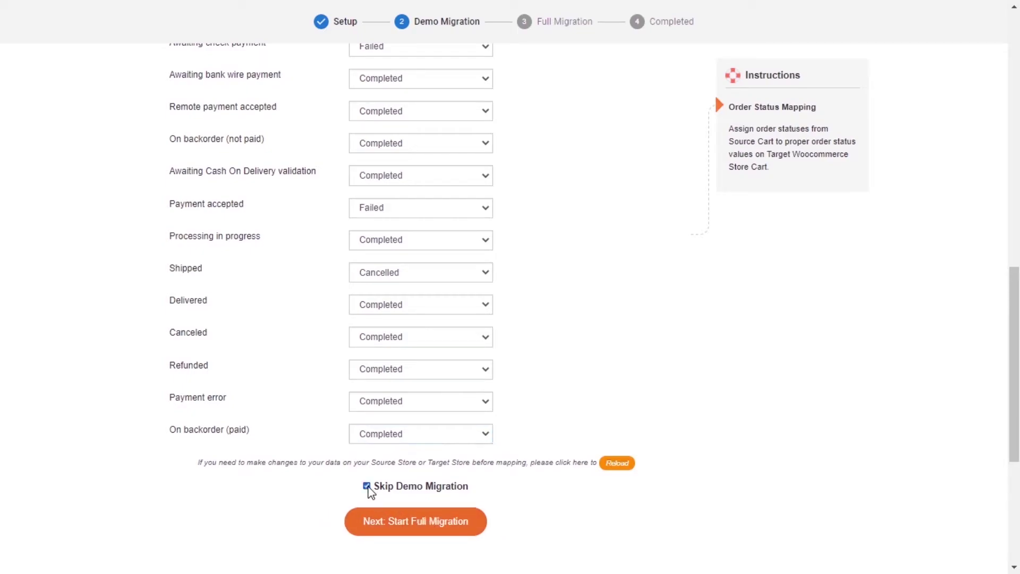
pyautogui.click(415, 522)
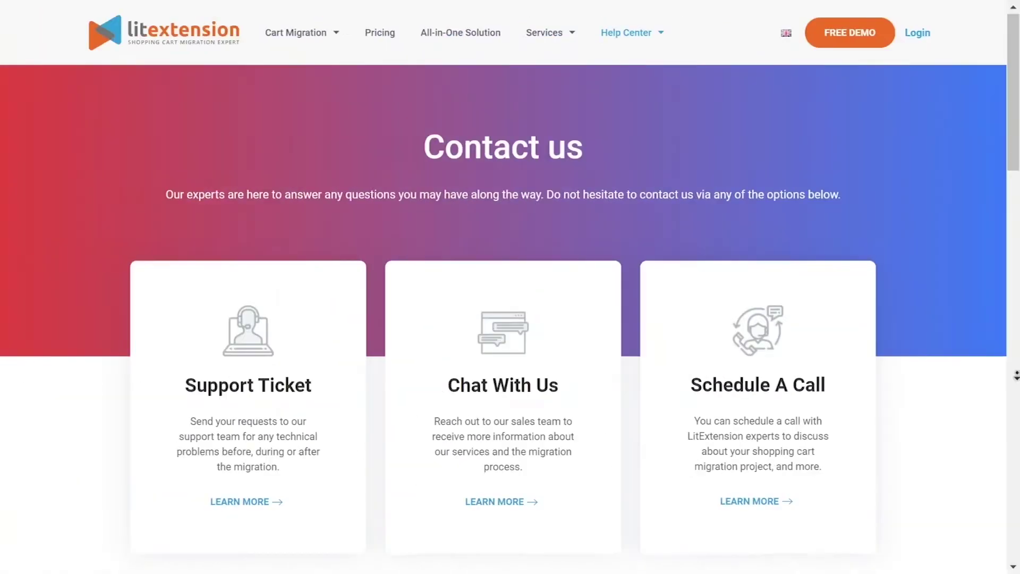
pyautogui.scroll(-5, 1016, 387)
pyautogui.scroll(-5, 1016, 386)
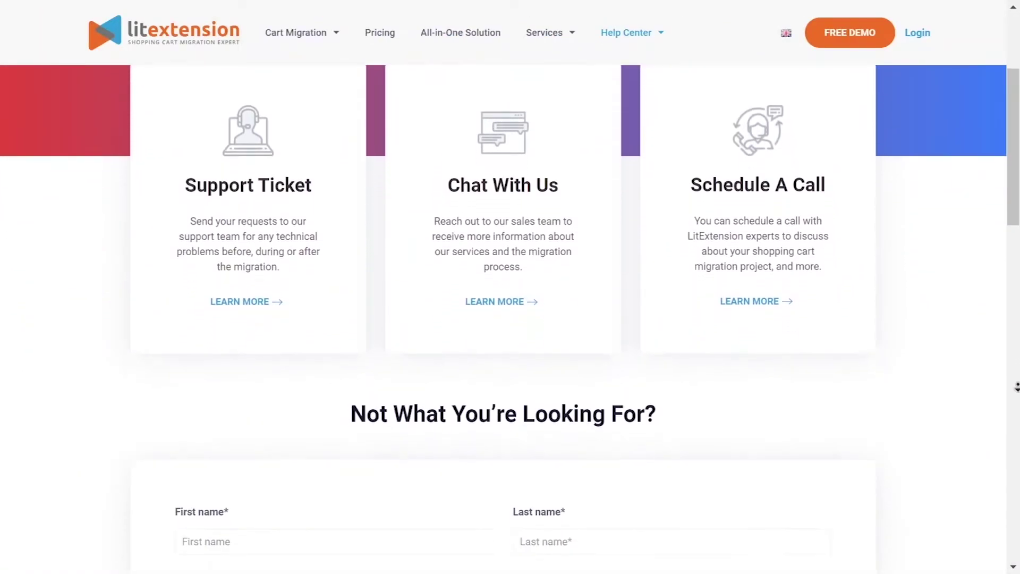
pyautogui.scroll(-4, 1016, 386)
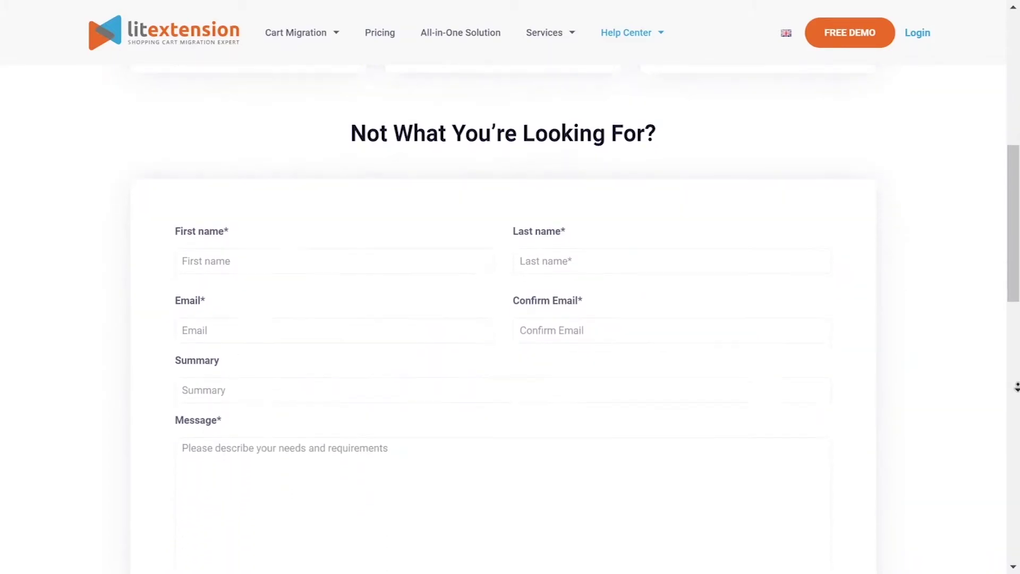